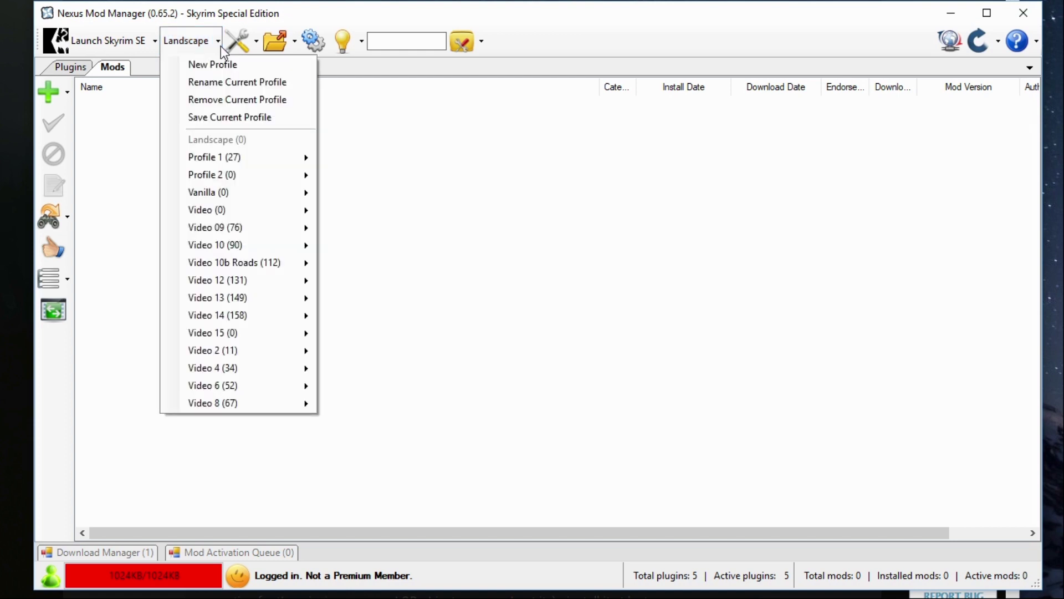
pyautogui.moveTo(237, 199)
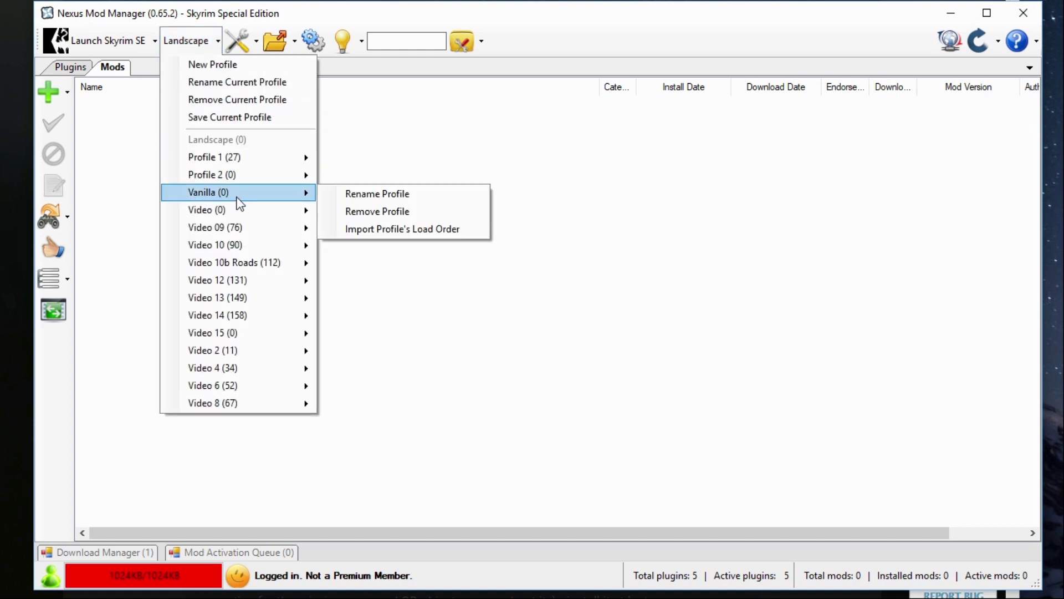
pyautogui.click(607, 37)
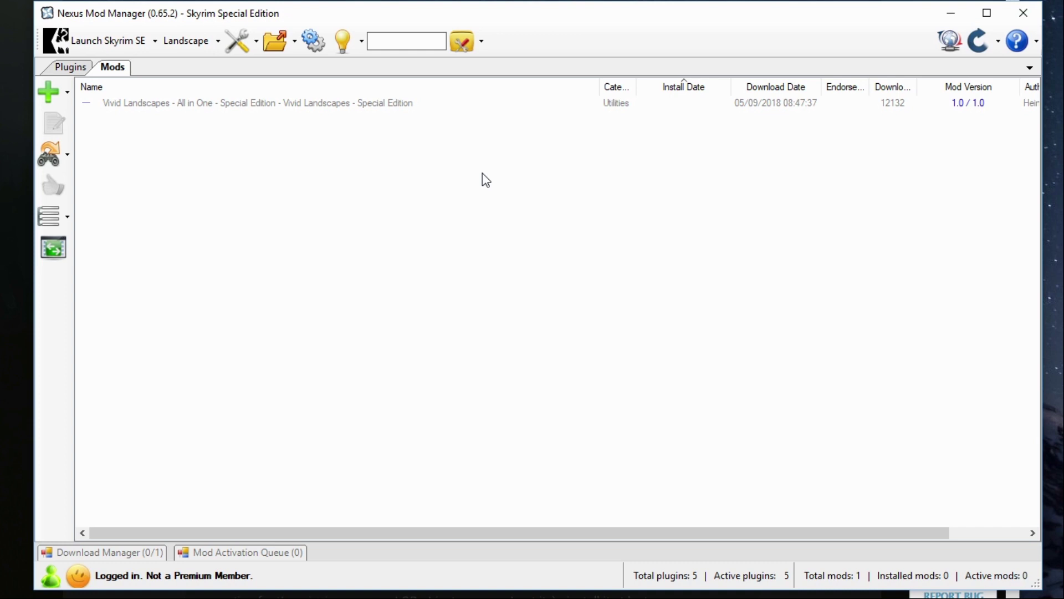
# Step: Activate the Vivid Landscapes mod and check its installation in the mod activation queue
pyautogui.click(331, 107)
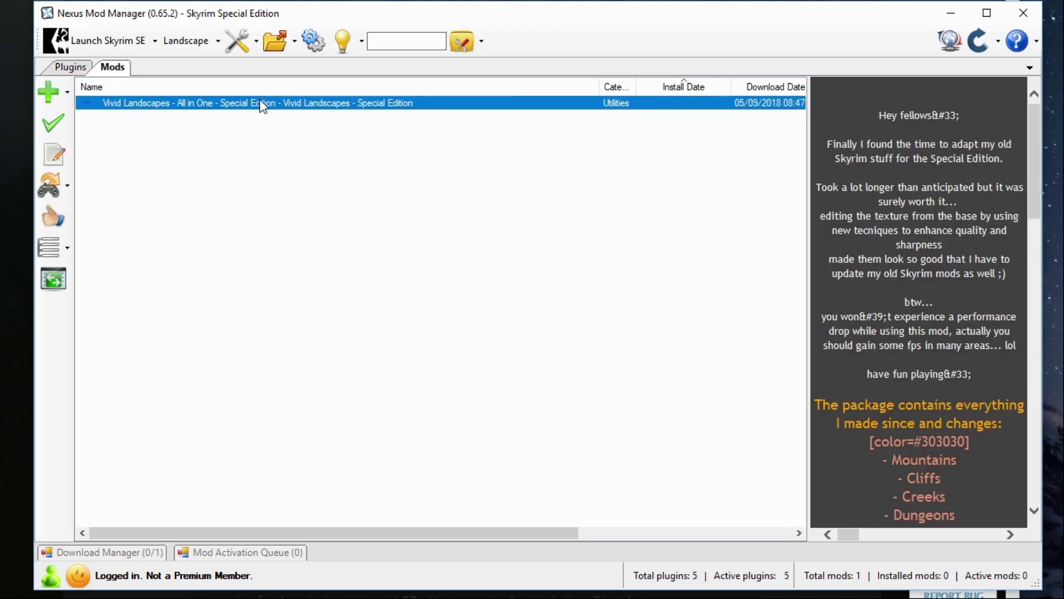
pyautogui.click(53, 123)
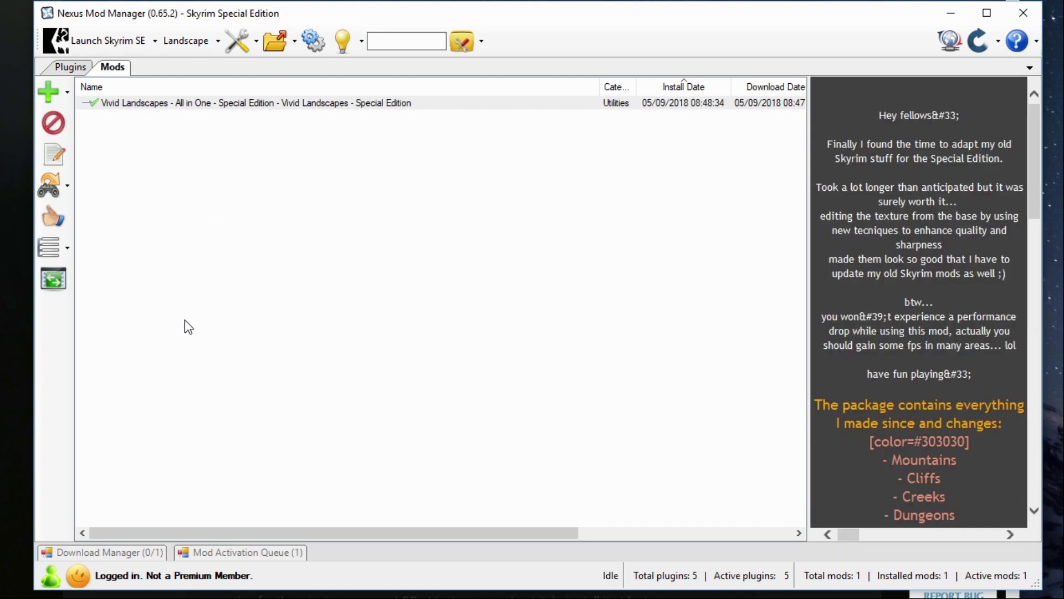
pyautogui.click(238, 552)
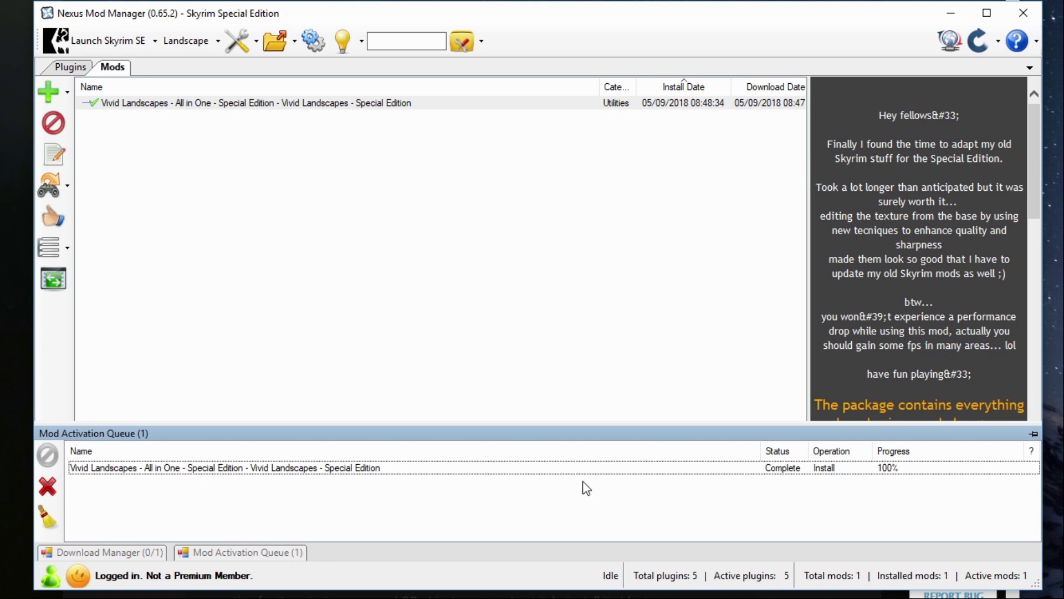
pyautogui.click(488, 203)
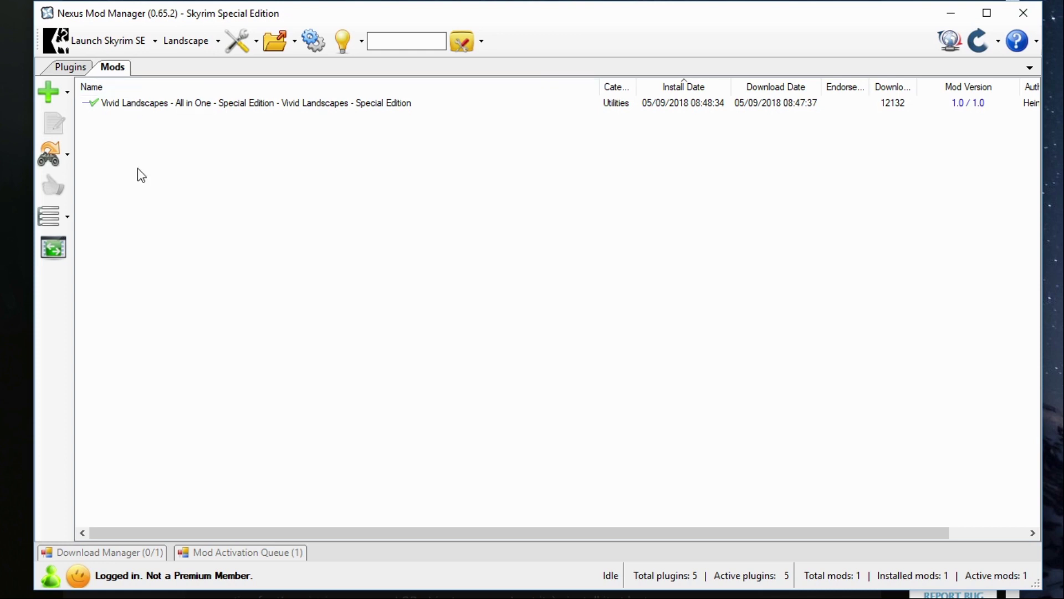
# Step: Check the plugin list and deactivate the Vivid Landscapes mod
pyautogui.click(70, 68)
pyautogui.click(117, 68)
pyautogui.click(268, 107)
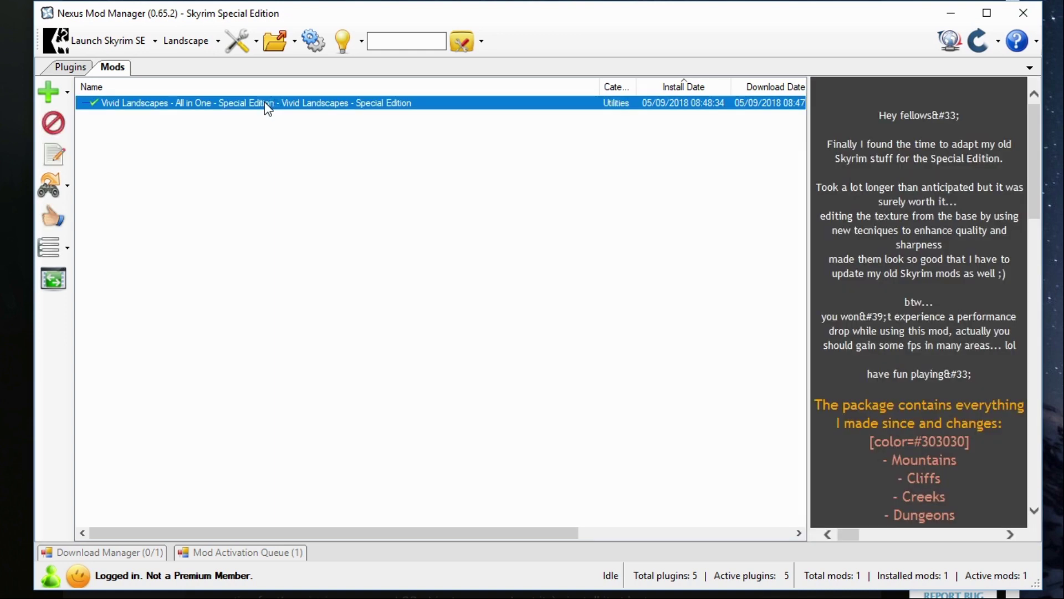
pyautogui.click(66, 122)
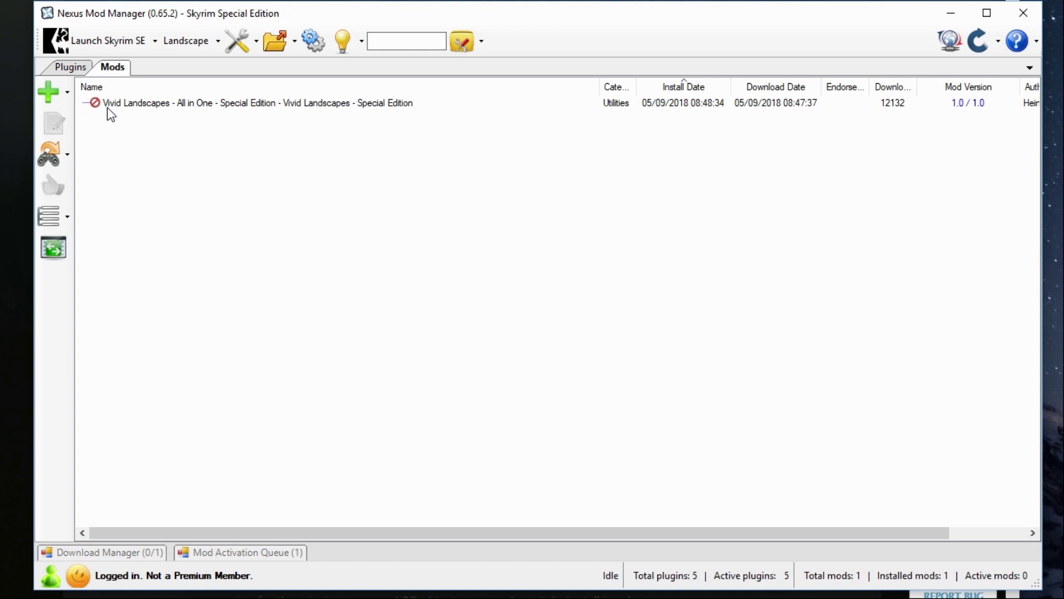
# Step: Uninstall the Vivid Landscapes mod from the active profile
pyautogui.click(144, 105)
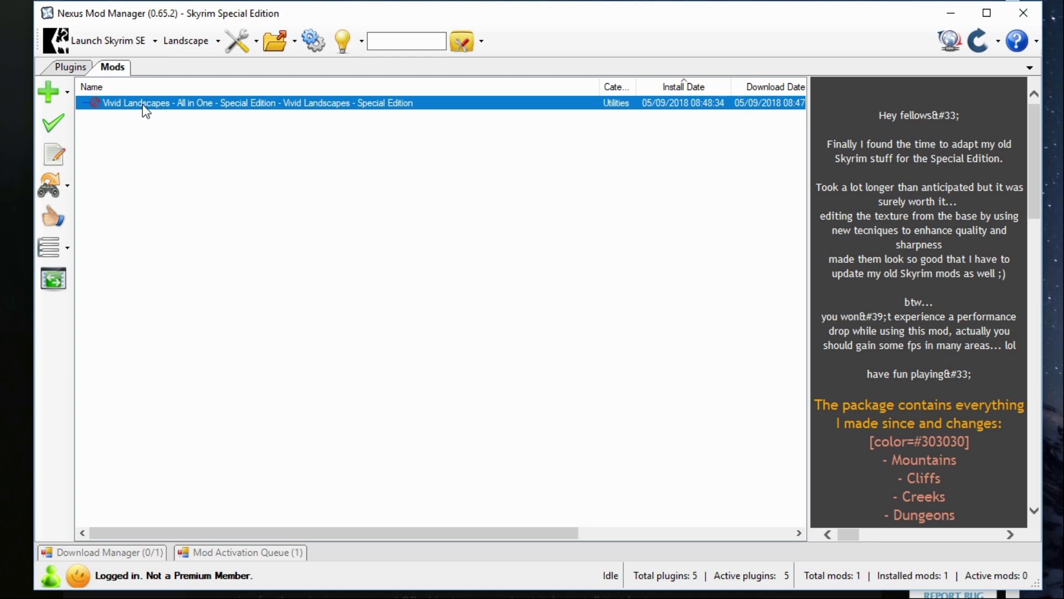
pyautogui.rightClick(145, 105)
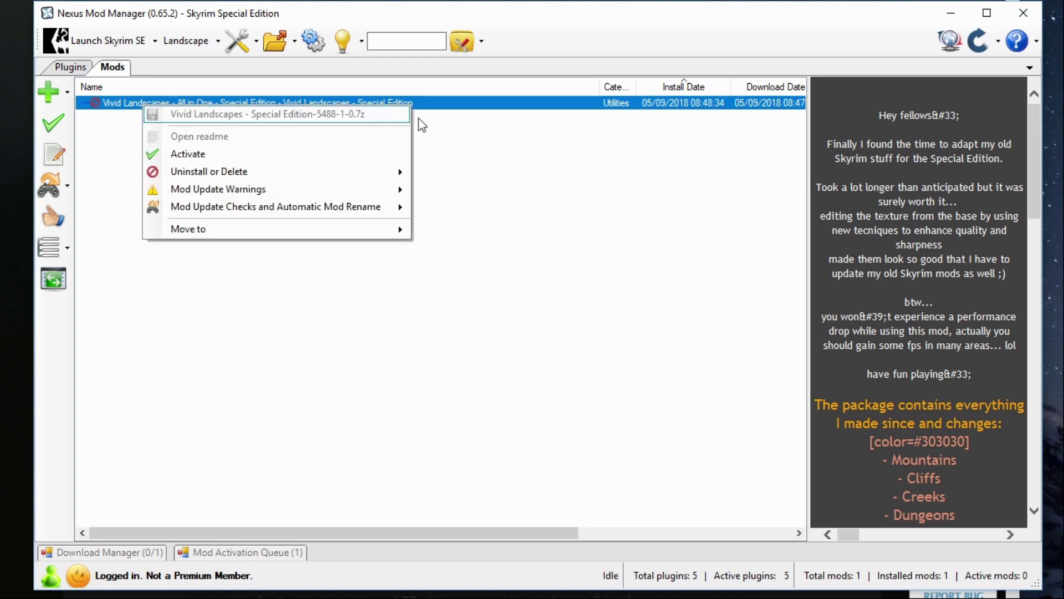
pyautogui.moveTo(323, 181)
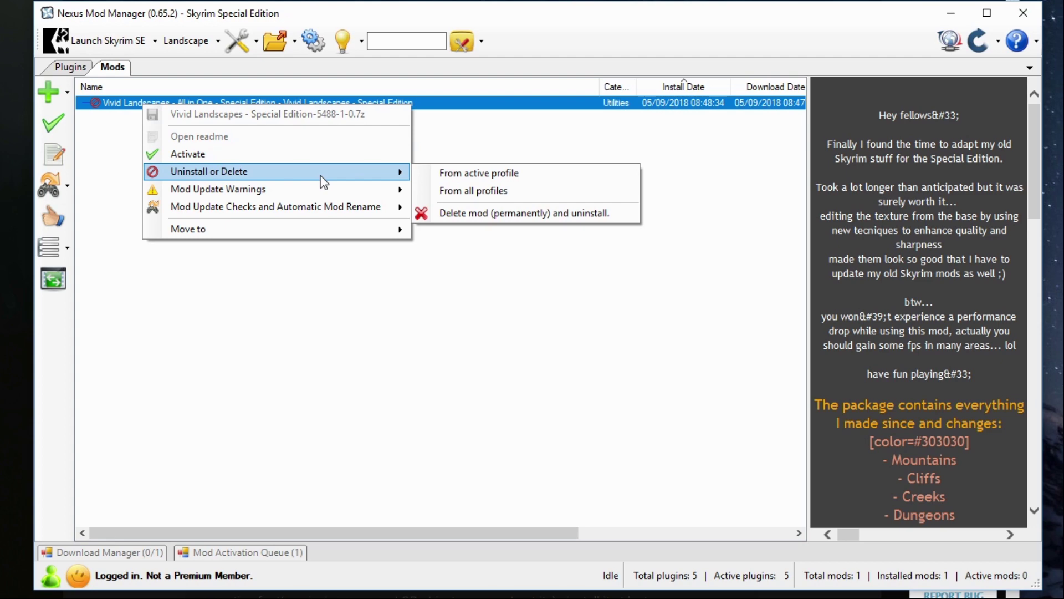
pyautogui.click(555, 174)
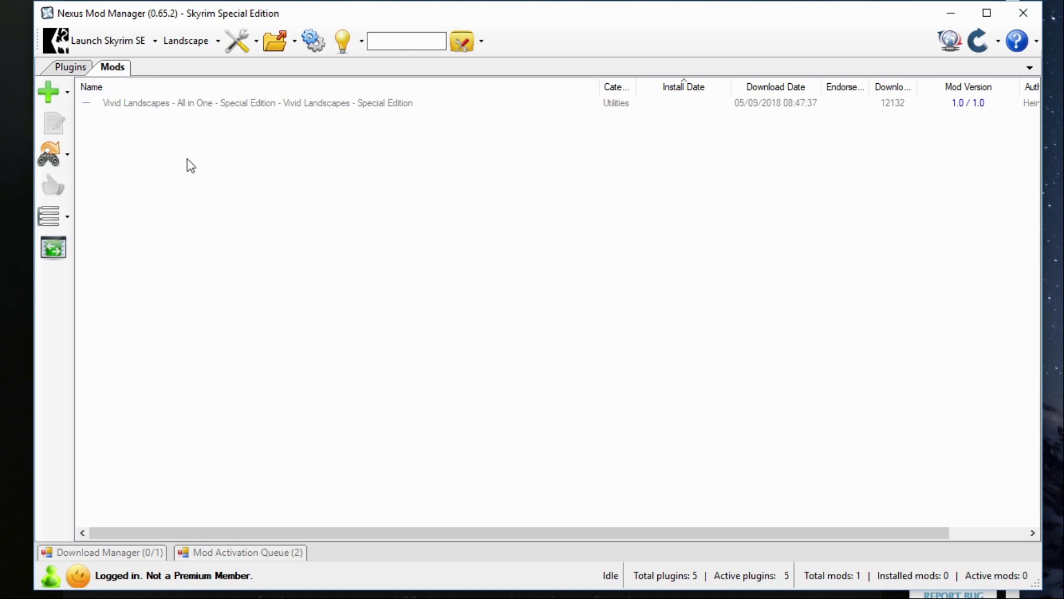
# Step: Install the Vivid Landscapes mod again and clear the finished entries from the mod activation queue
pyautogui.doubleClick(272, 101)
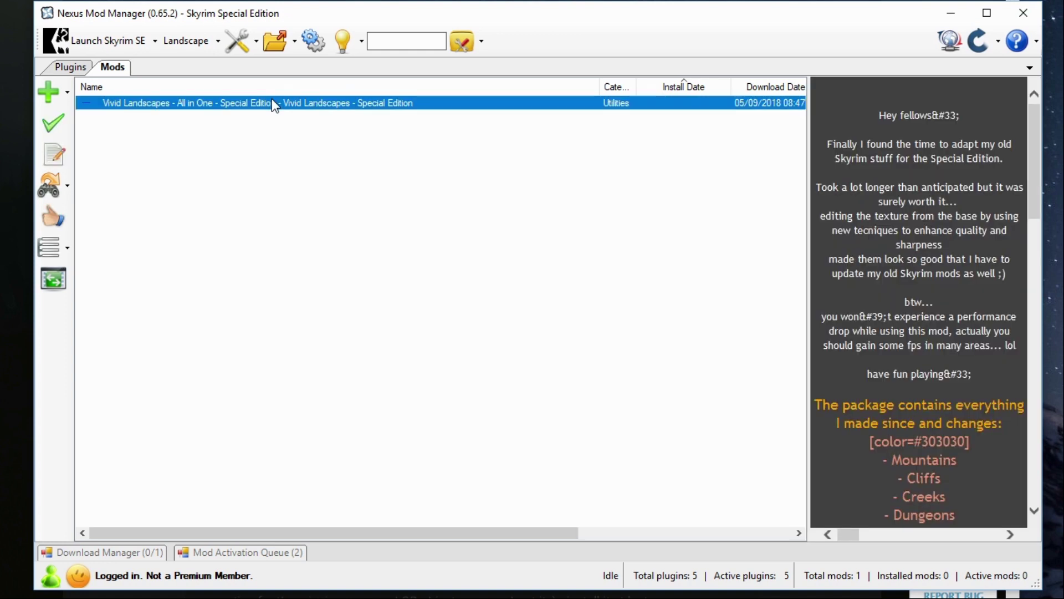
pyautogui.click(254, 551)
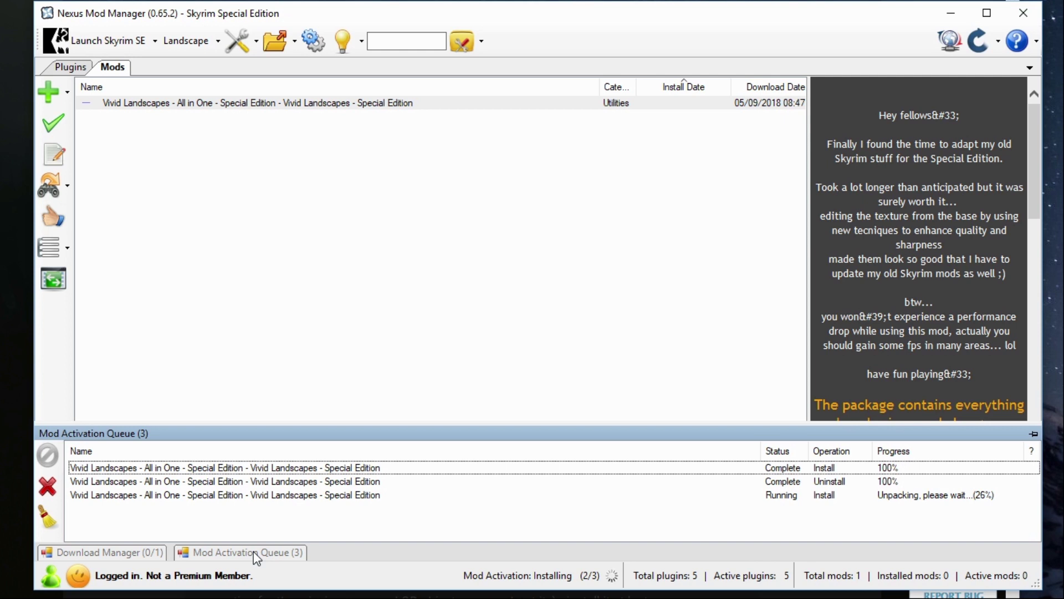
pyautogui.click(47, 517)
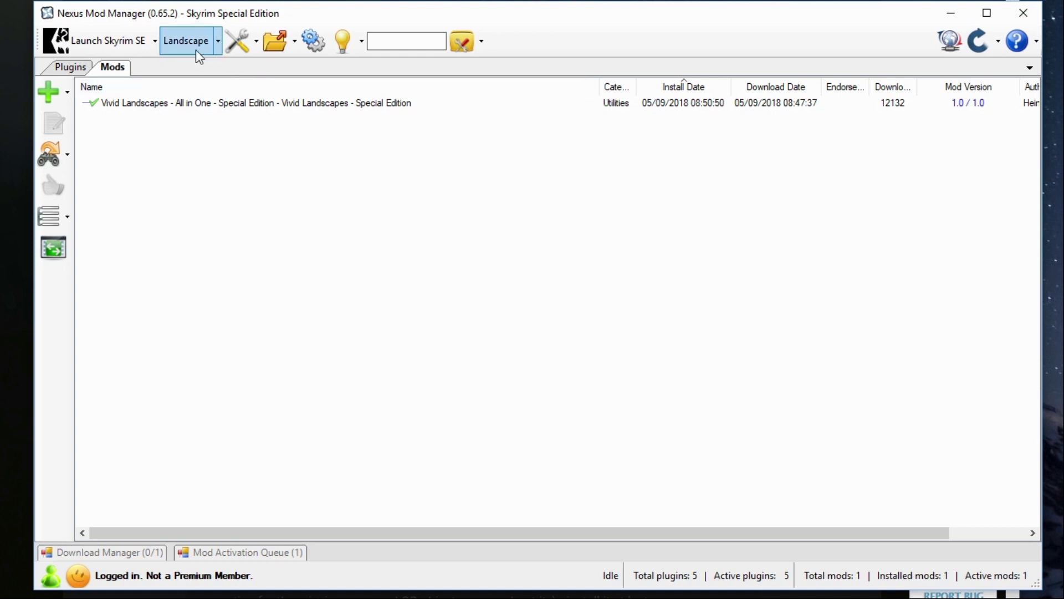
# Step: Switch to the Vanilla profile and return to the Landscape profile
pyautogui.click(218, 45)
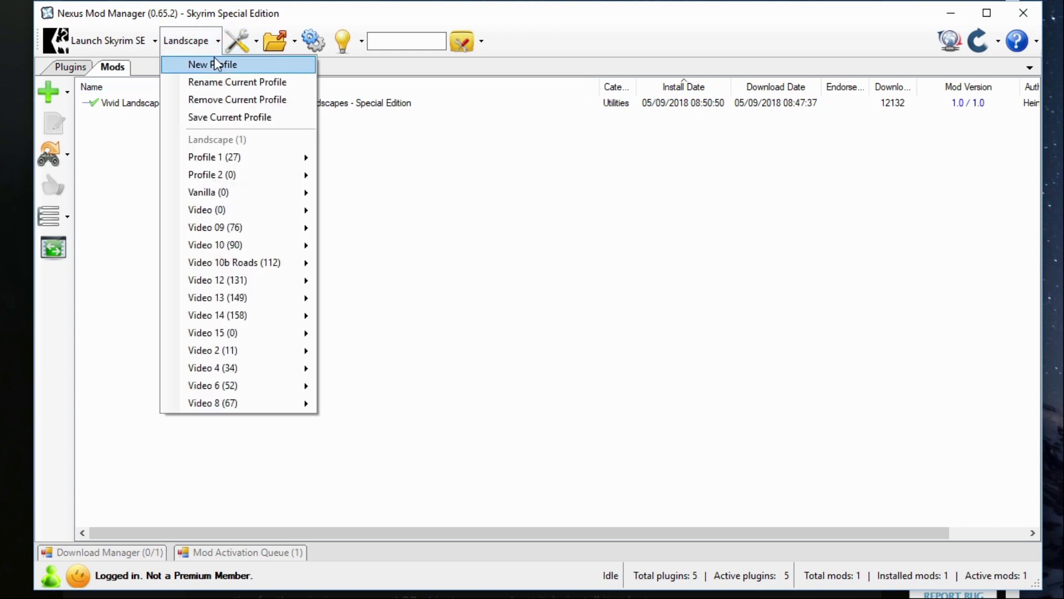
pyautogui.click(200, 192)
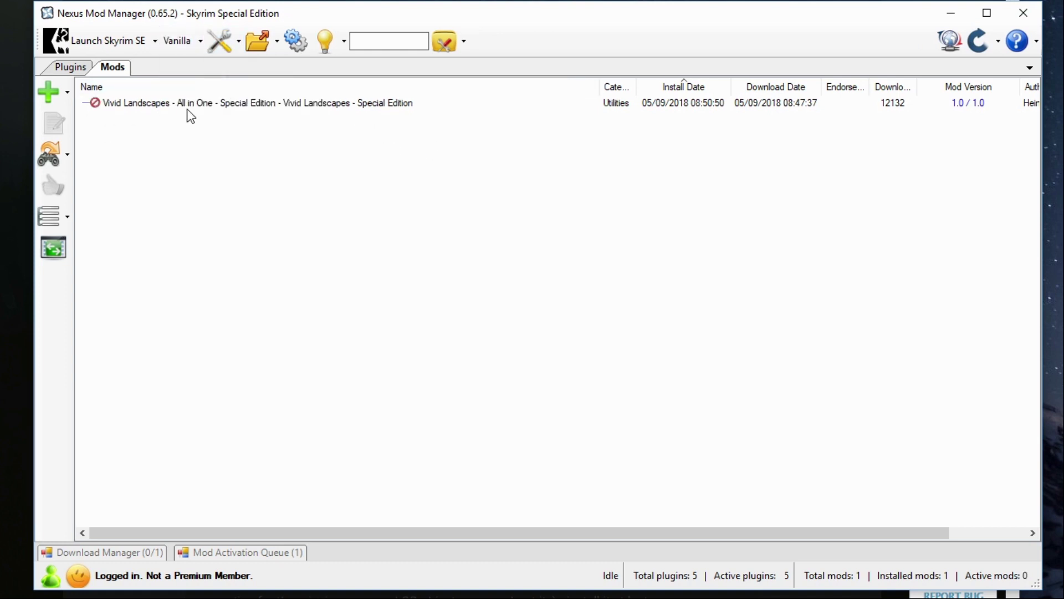
pyautogui.click(200, 41)
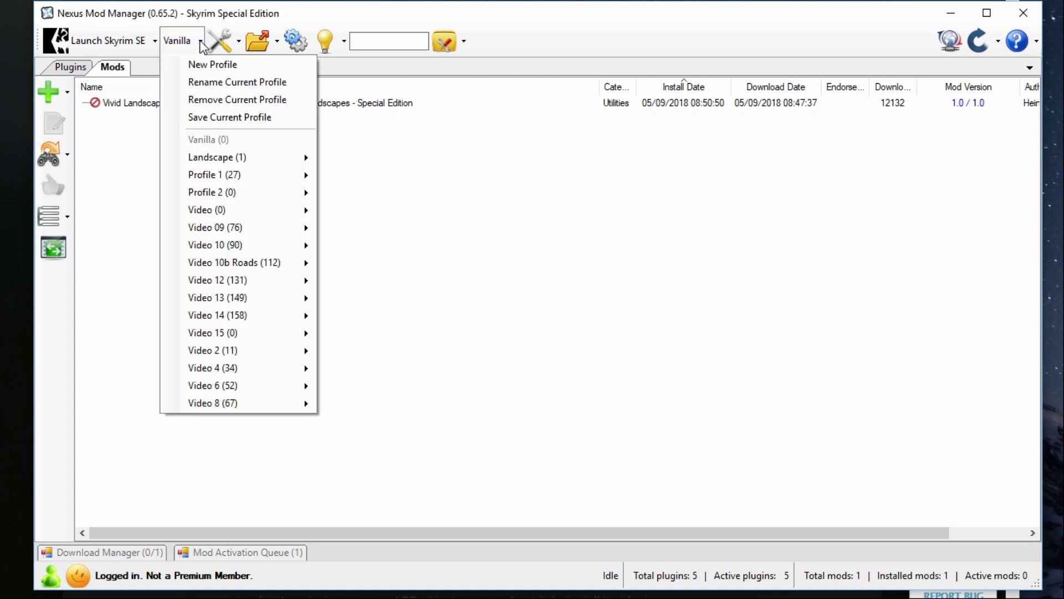
pyautogui.click(217, 156)
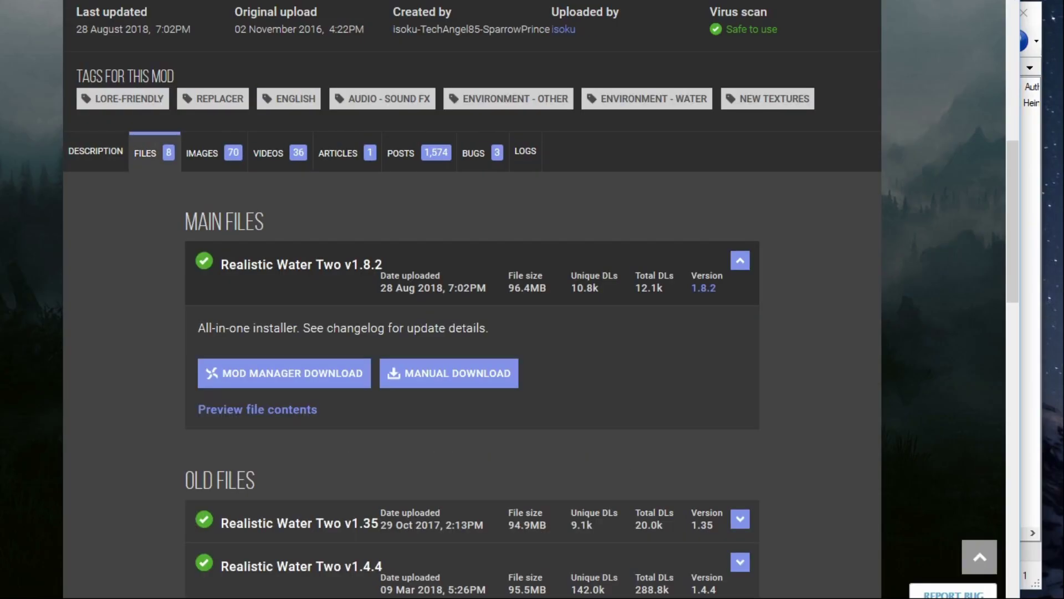
# Step: Review the Realistic Water Two mod page in the browser, including its v1.8.2 main file
pyautogui.scroll(2, 51, 168)
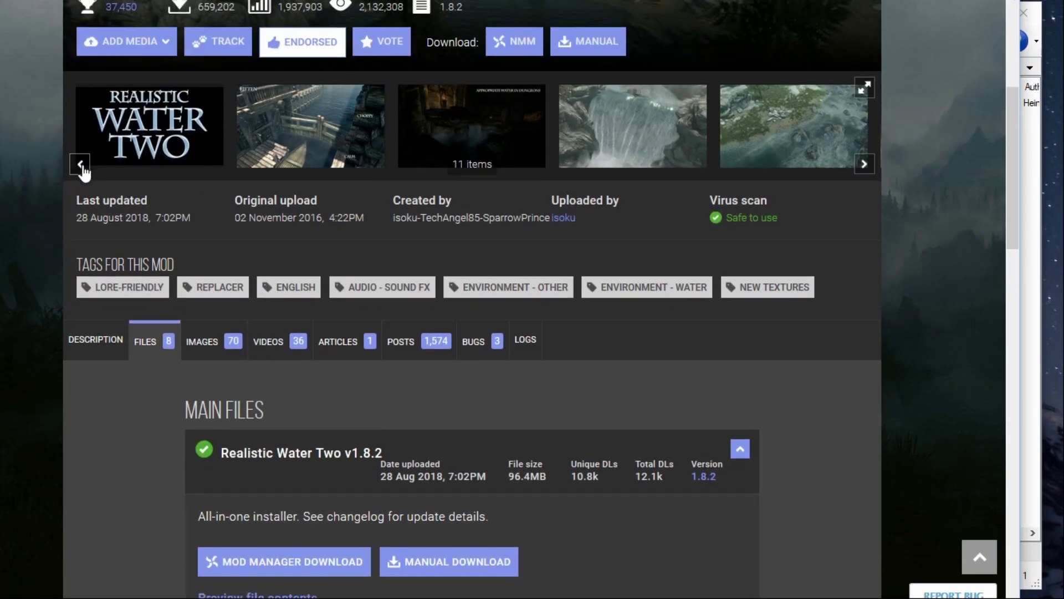
pyautogui.scroll(-2, 80, 166)
pyautogui.scroll(6, 86, 165)
pyautogui.scroll(-10, 87, 164)
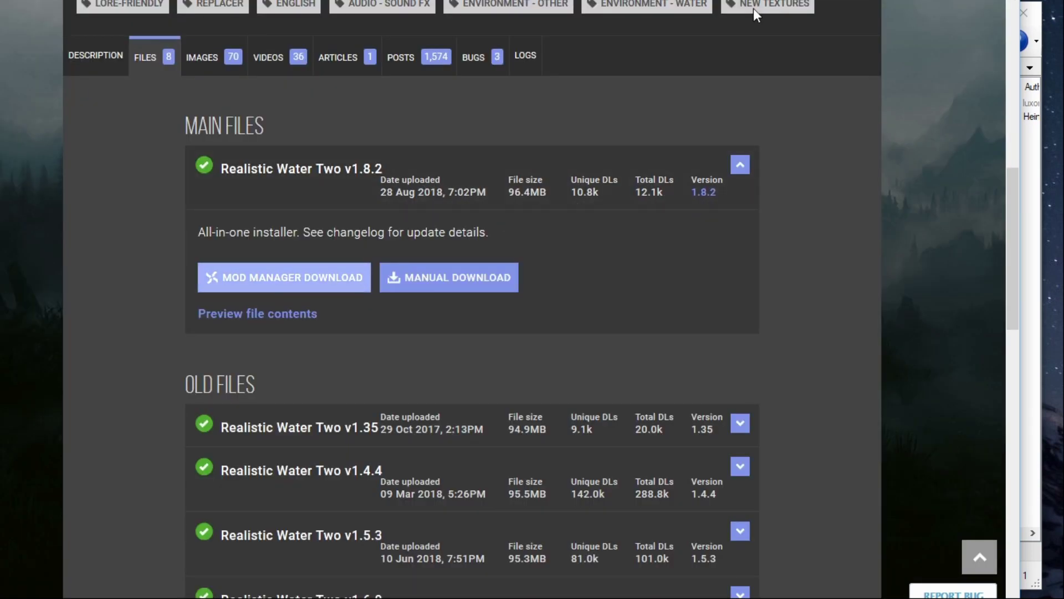
pyautogui.hotkey('ctrl', 'Tab')
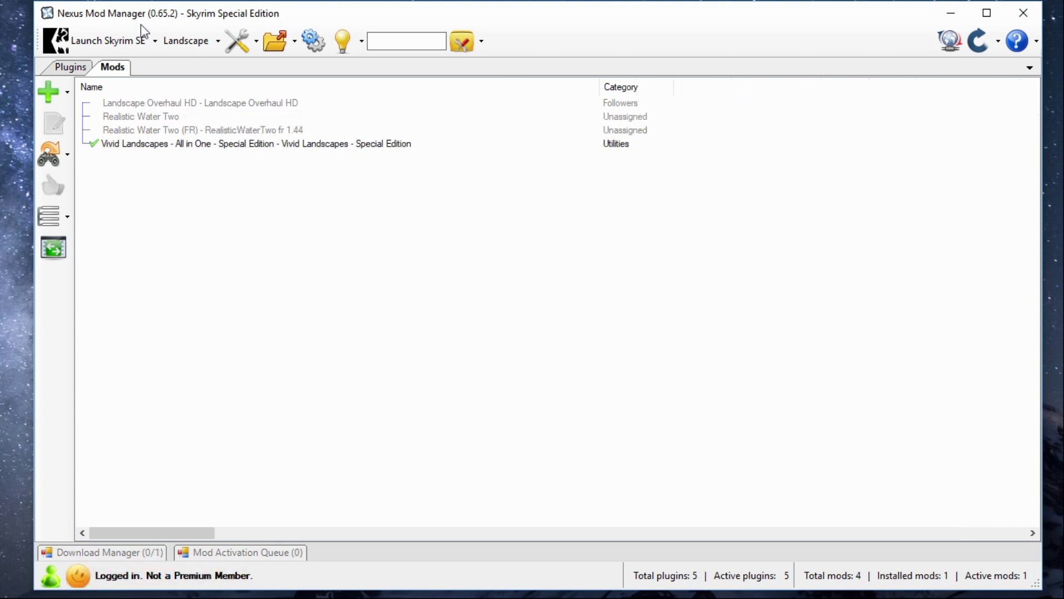
# Step: Install Realistic Water Two with Waves, Extended Ambiance and High texture resolution, selecting no mod patches or RWT options
pyautogui.doubleClick(165, 115)
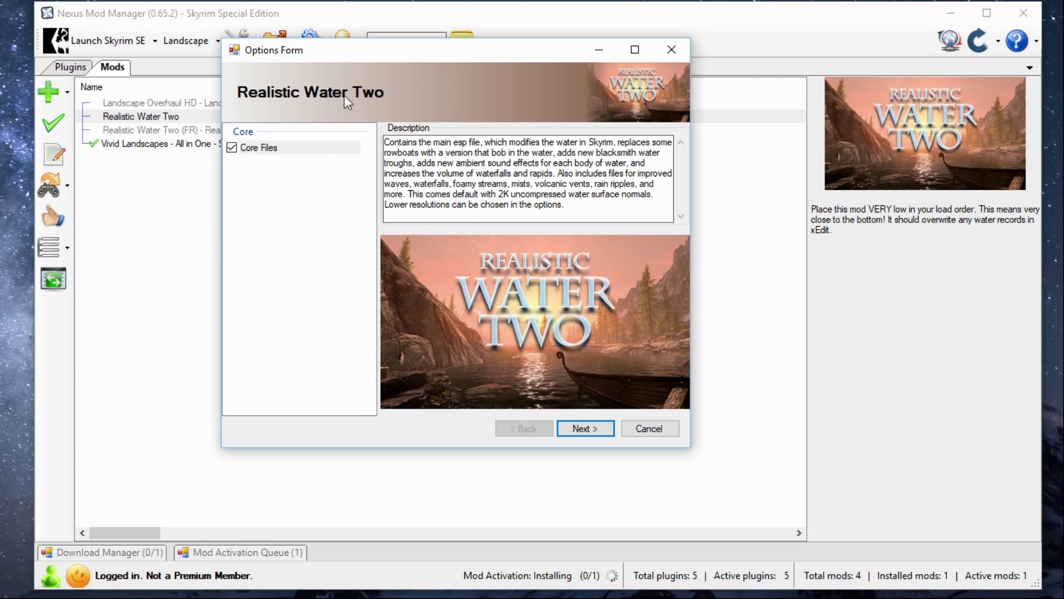
pyautogui.click(586, 429)
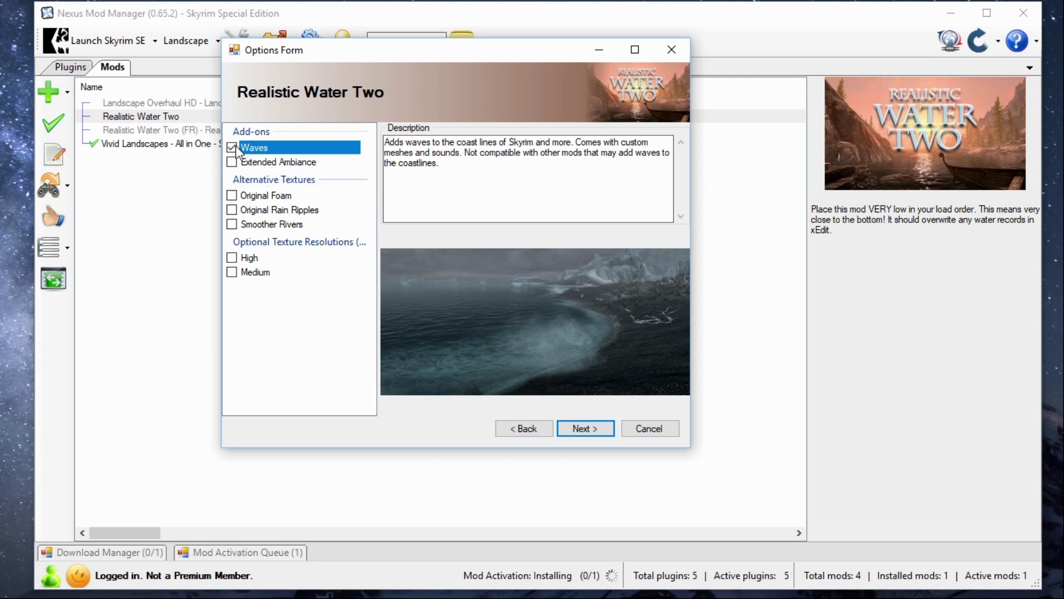
pyautogui.click(254, 162)
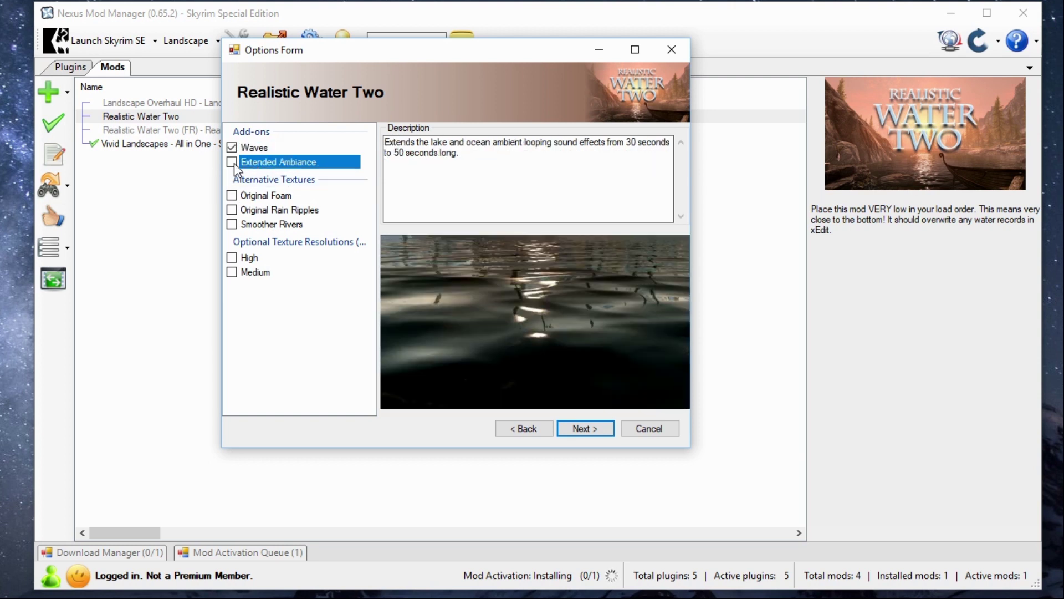
pyautogui.click(232, 257)
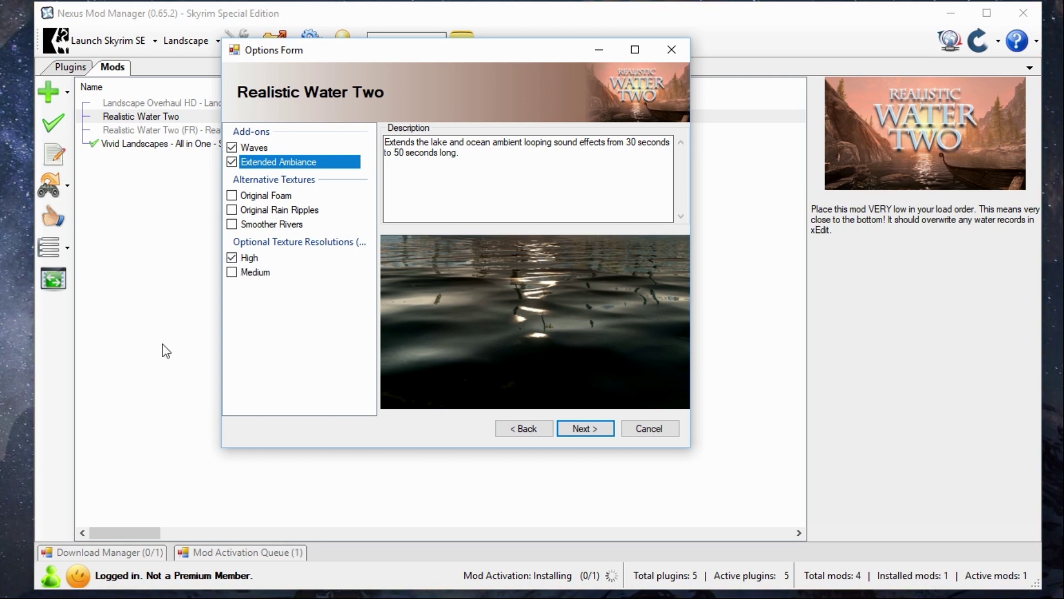
pyautogui.click(581, 430)
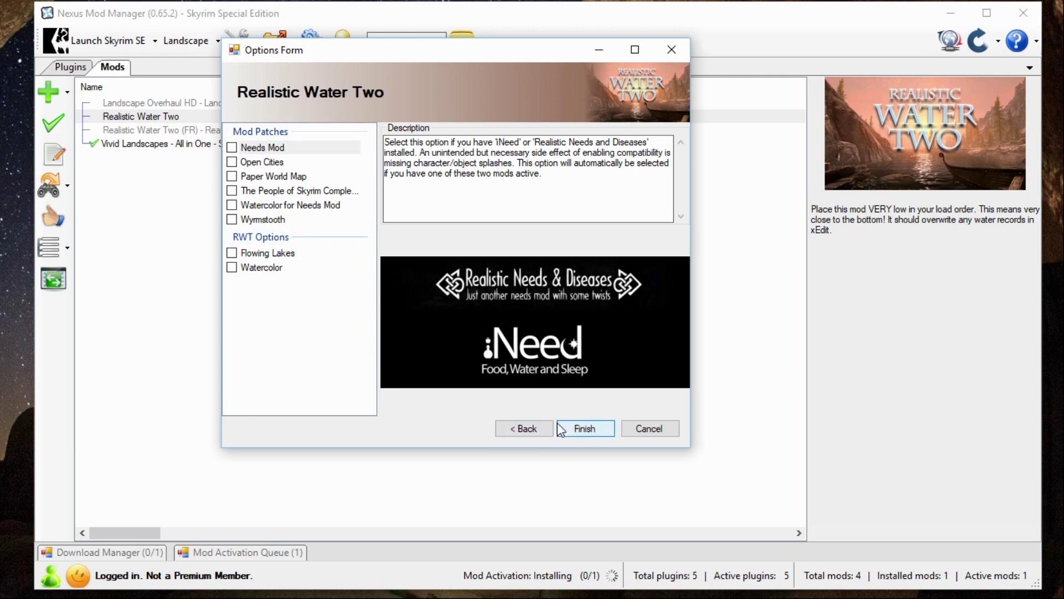
pyautogui.click(601, 430)
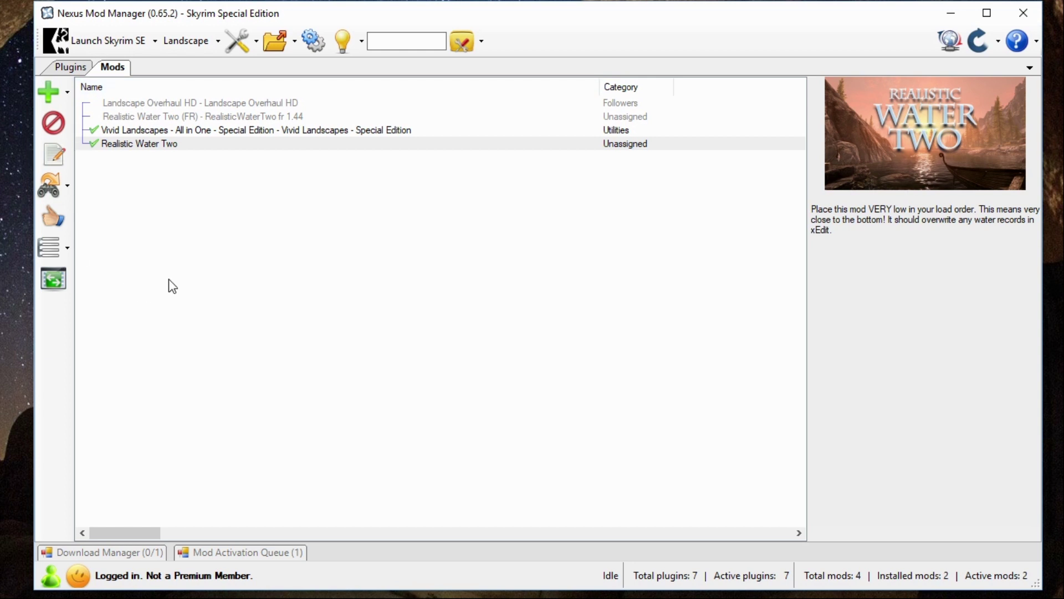
# Step: Toggle Realistic Water Two off and on again, and uninstall it from the active profile
pyautogui.doubleClick(110, 145)
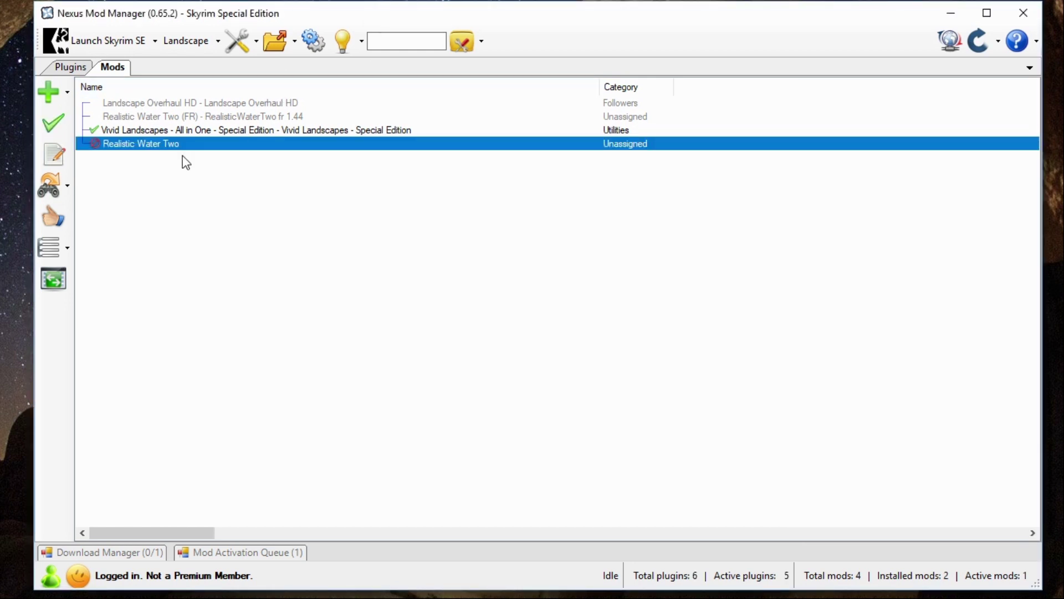
pyautogui.doubleClick(169, 145)
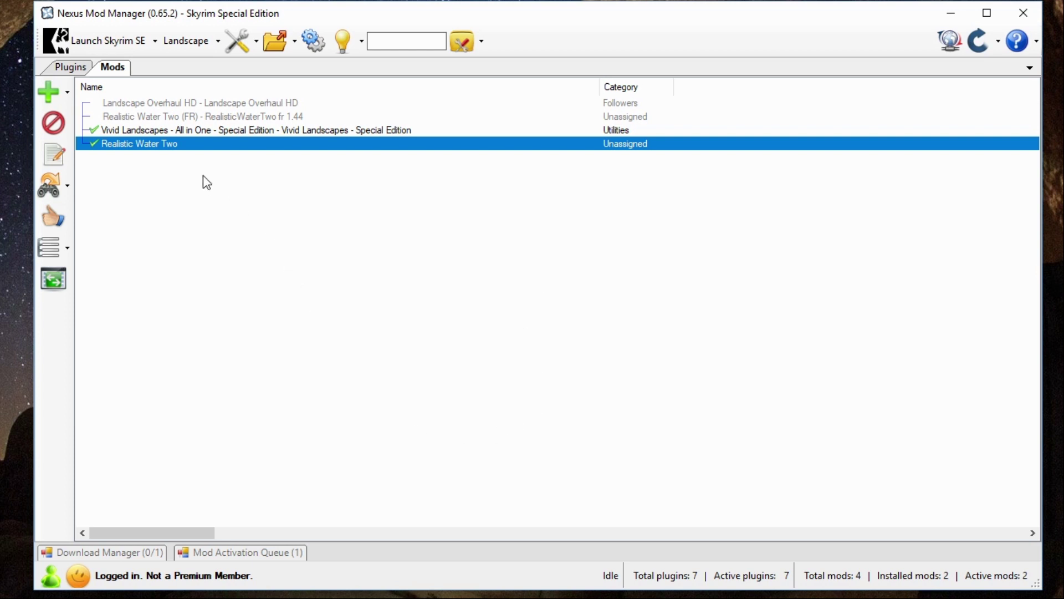
pyautogui.rightClick(157, 147)
pyautogui.moveTo(249, 231)
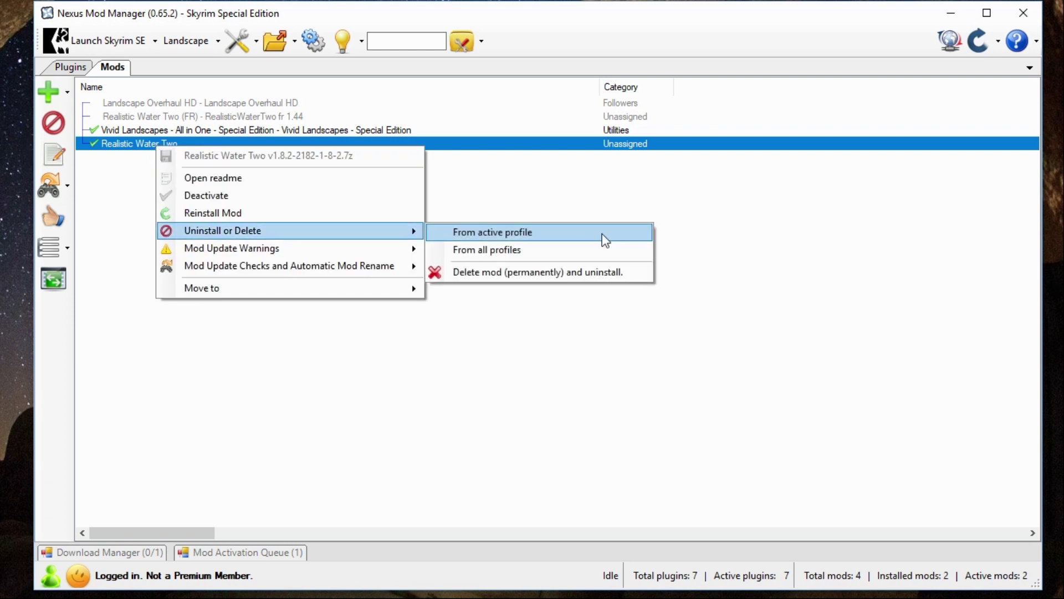
pyautogui.click(605, 239)
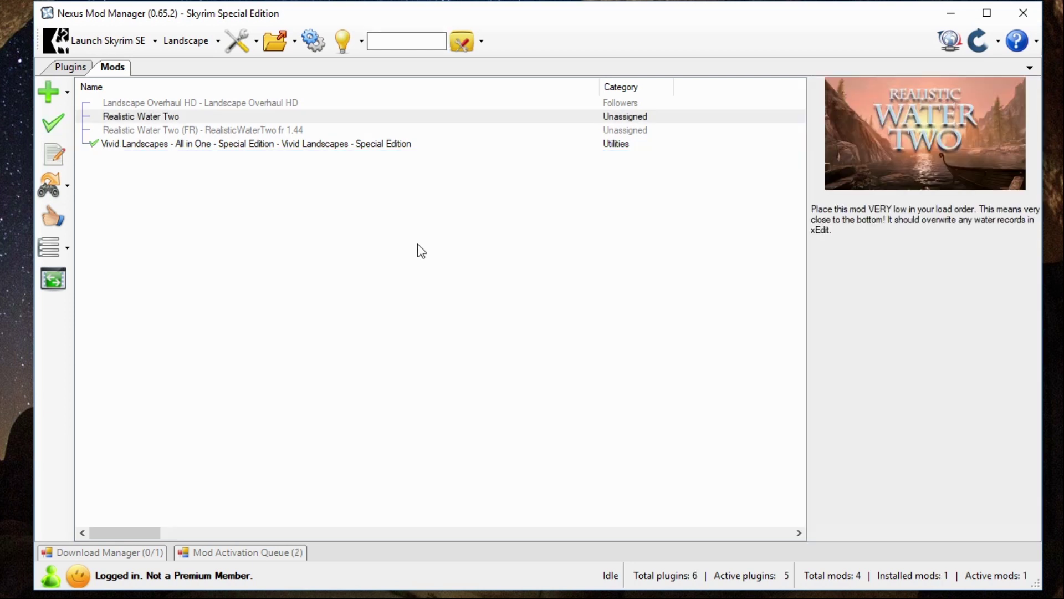
# Step: Reinstall Realistic Water Two through its options form and show the plugin list
pyautogui.doubleClick(153, 119)
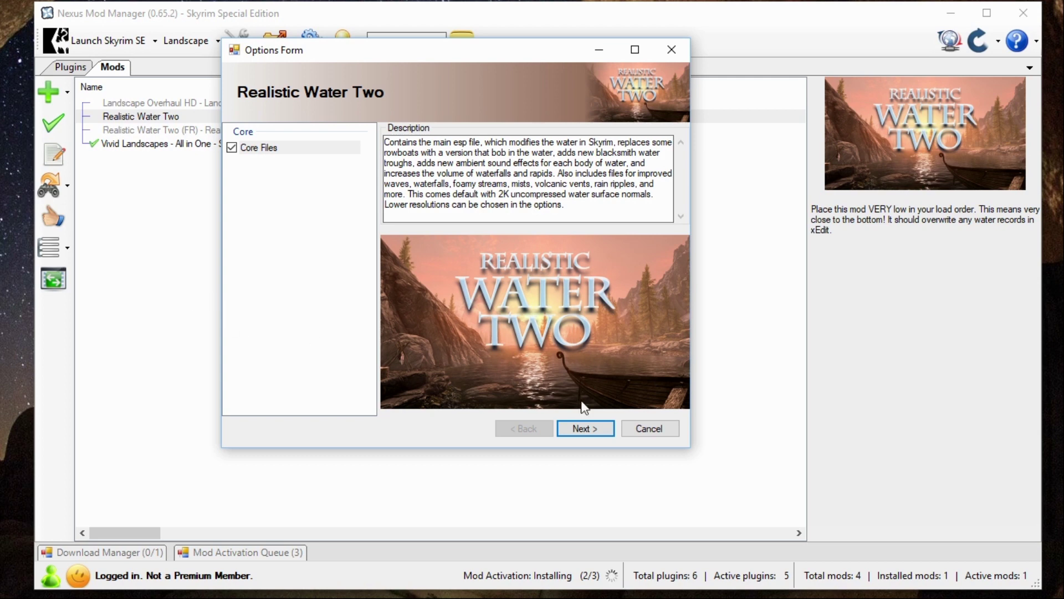
pyautogui.click(575, 428)
pyautogui.click(574, 428)
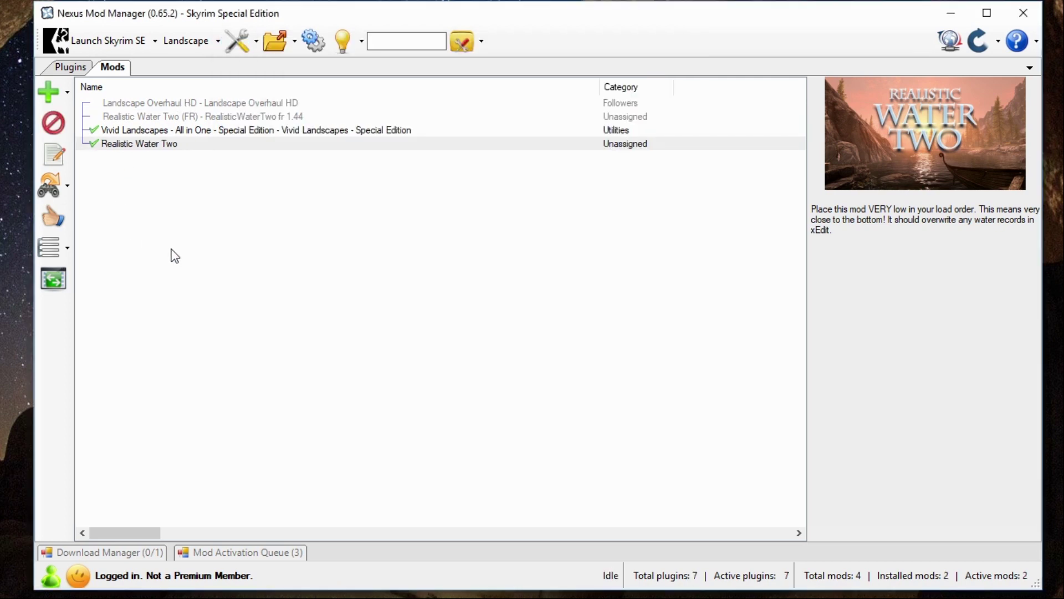
pyautogui.click(68, 72)
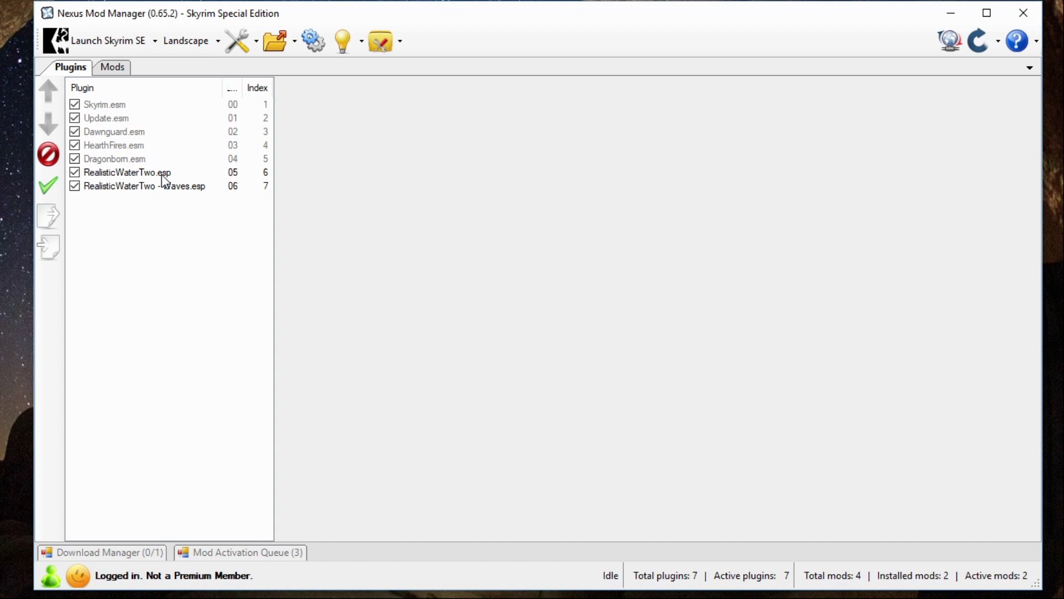
# Step: Install Realistic Water Two (FR) from the mod list, letting its files replace all conflicting files of Realistic Water Two
pyautogui.click(124, 72)
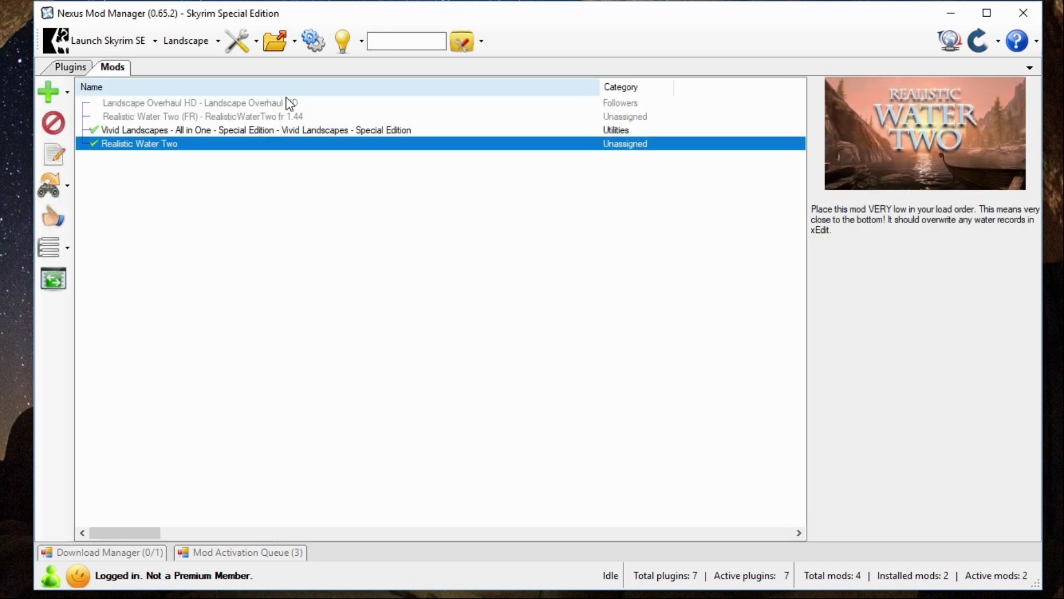
pyautogui.click(273, 117)
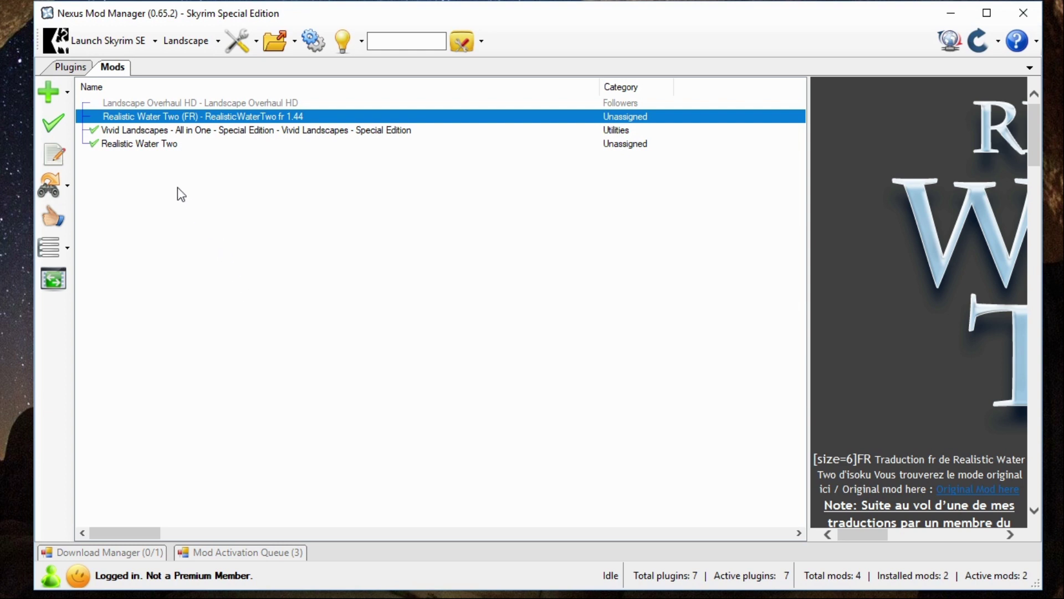
pyautogui.doubleClick(294, 118)
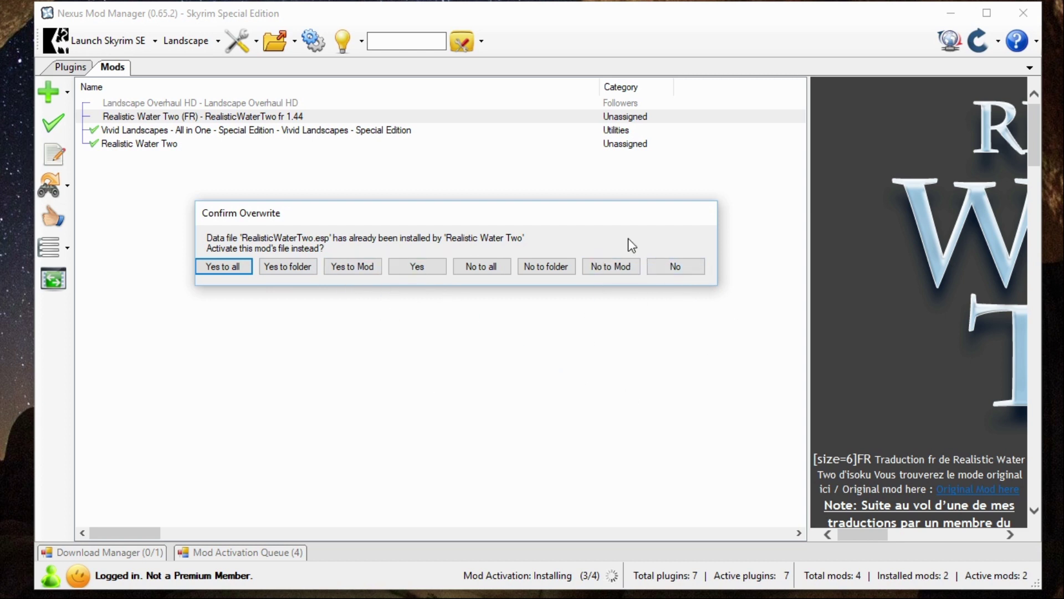
pyautogui.click(361, 268)
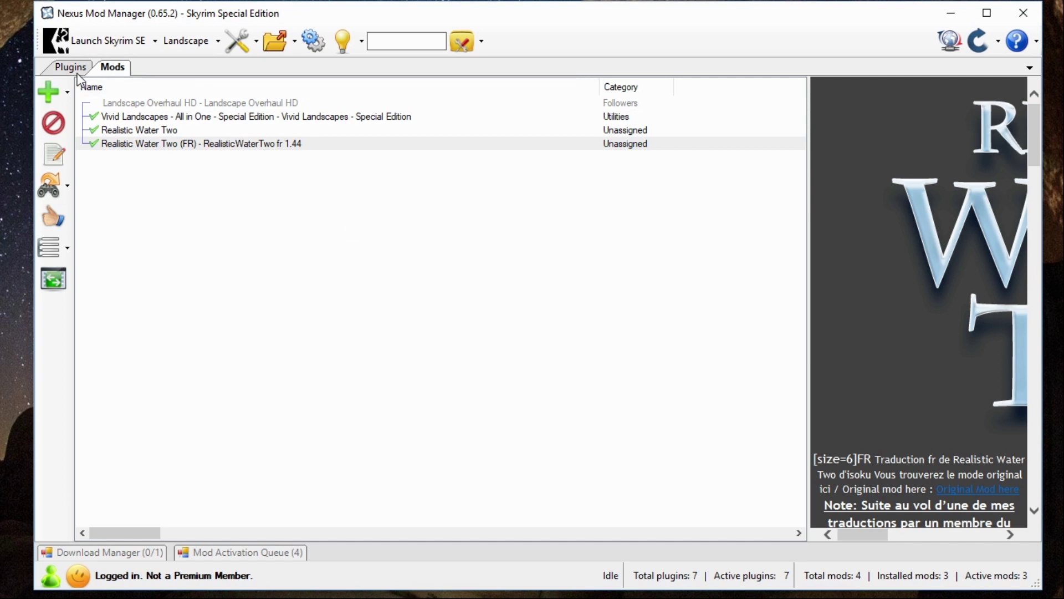
# Step: Install Landscape Overhaul HD, overwriting mineralpoolterrace.dds individually and all remaining conflicting files from the Vivid Landscapes mod
pyautogui.doubleClick(272, 104)
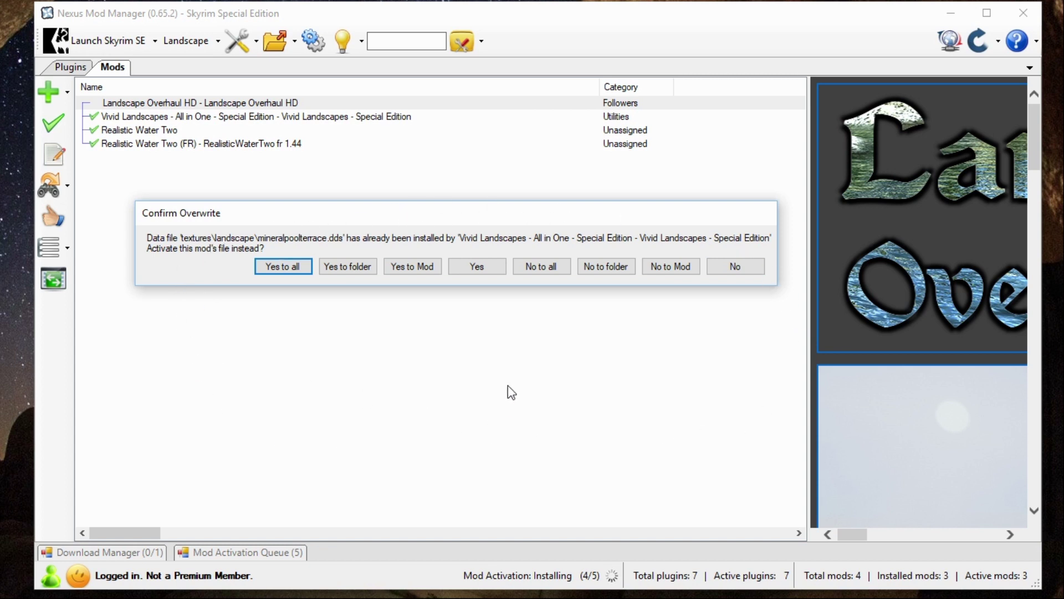
pyautogui.click(471, 265)
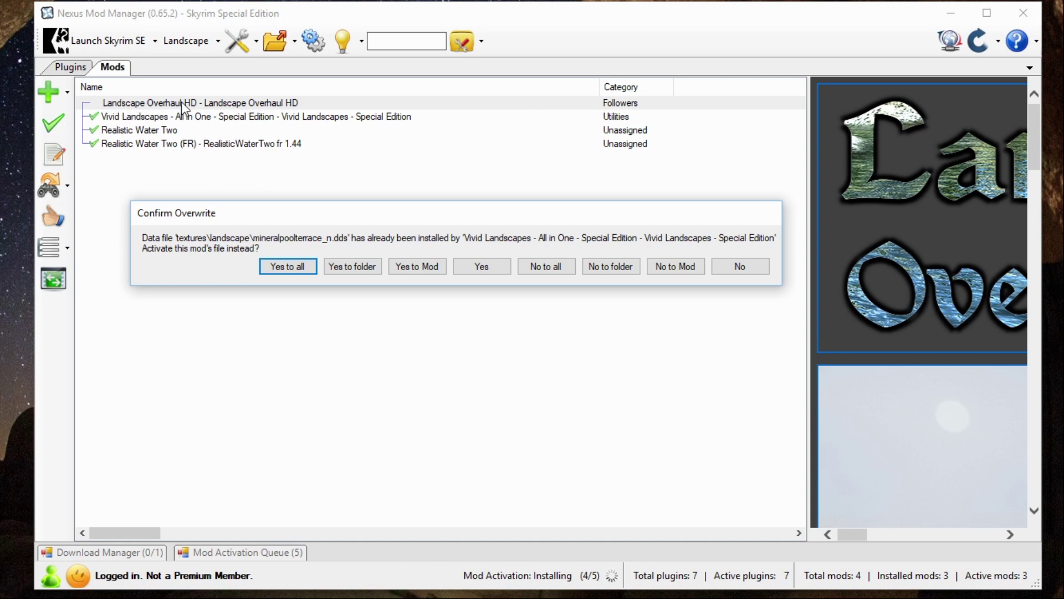
pyautogui.click(415, 274)
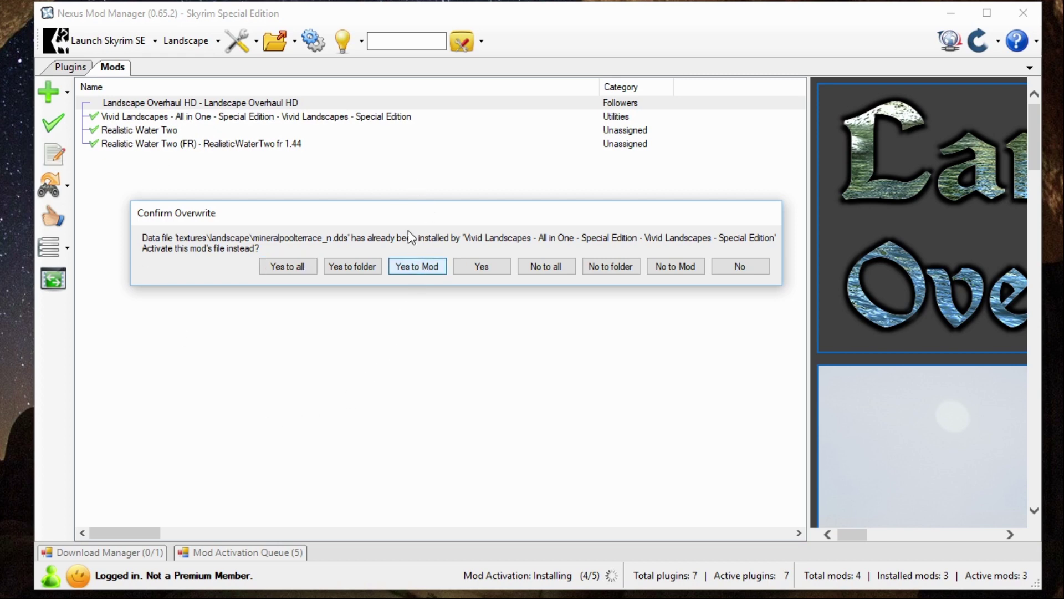
pyautogui.click(410, 269)
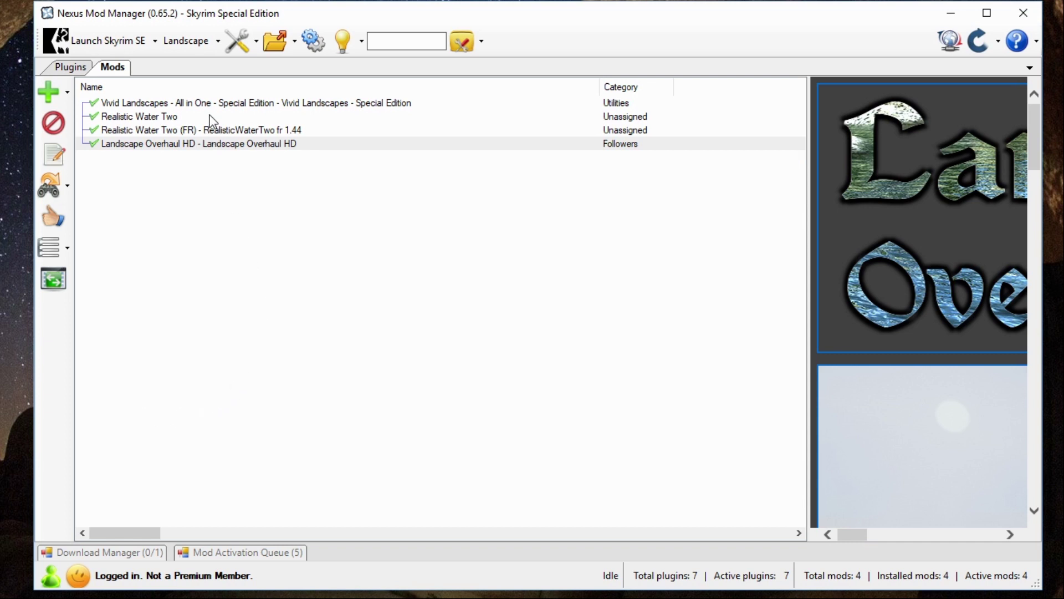
pyautogui.click(218, 169)
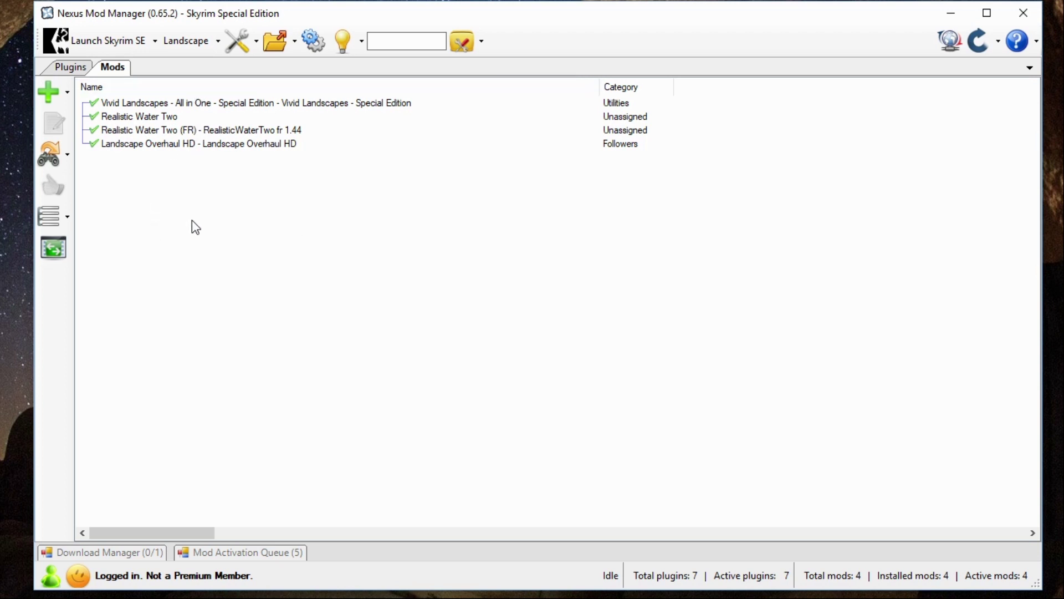
# Step: Deactivate Landscape Overhaul HD and uninstall it from the active profile
pyautogui.click(129, 146)
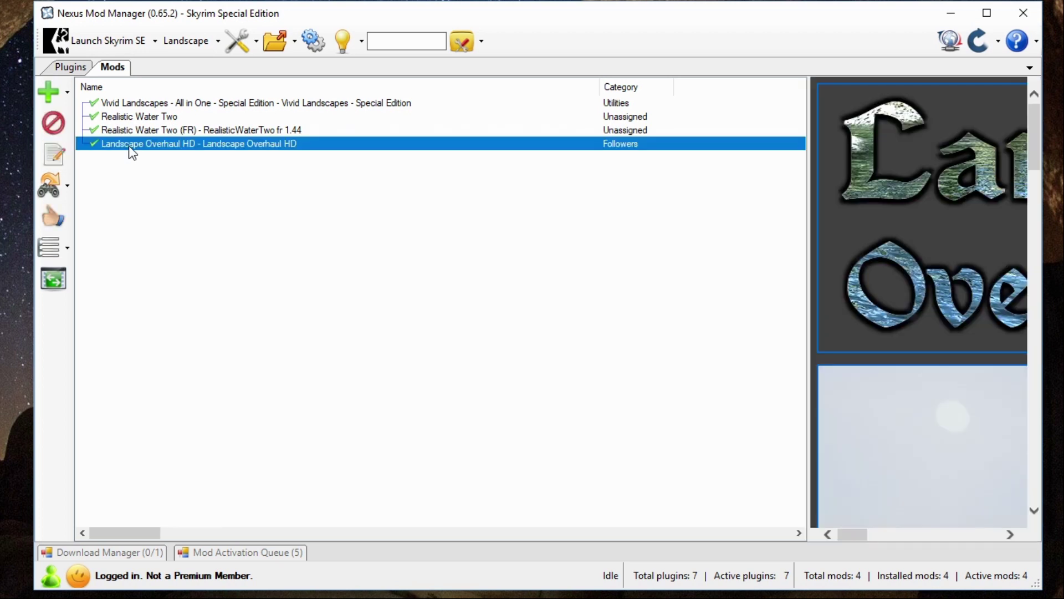
pyautogui.doubleClick(128, 145)
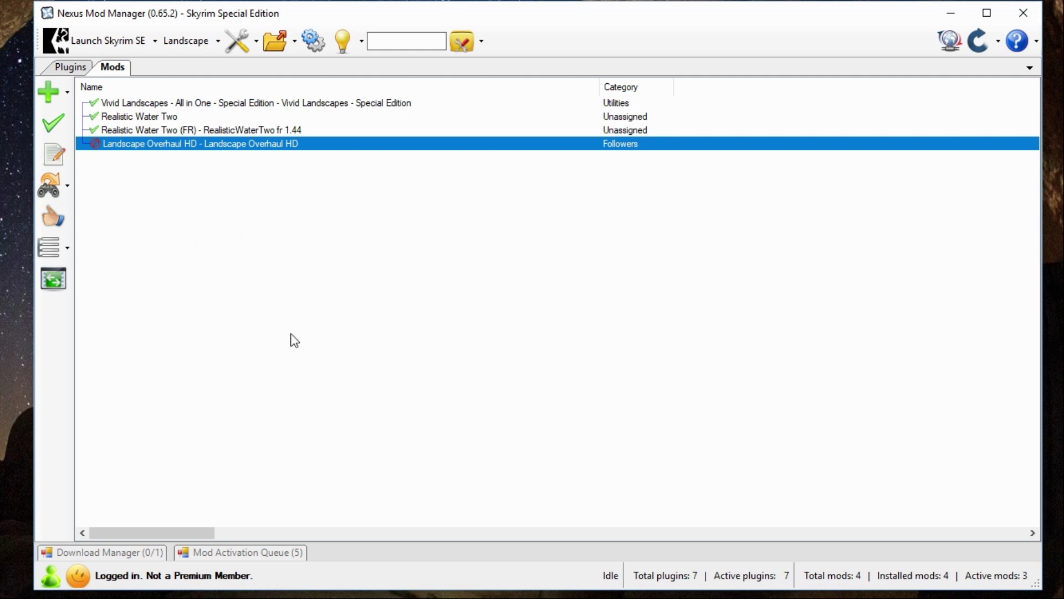
pyautogui.rightClick(152, 147)
pyautogui.moveTo(358, 222)
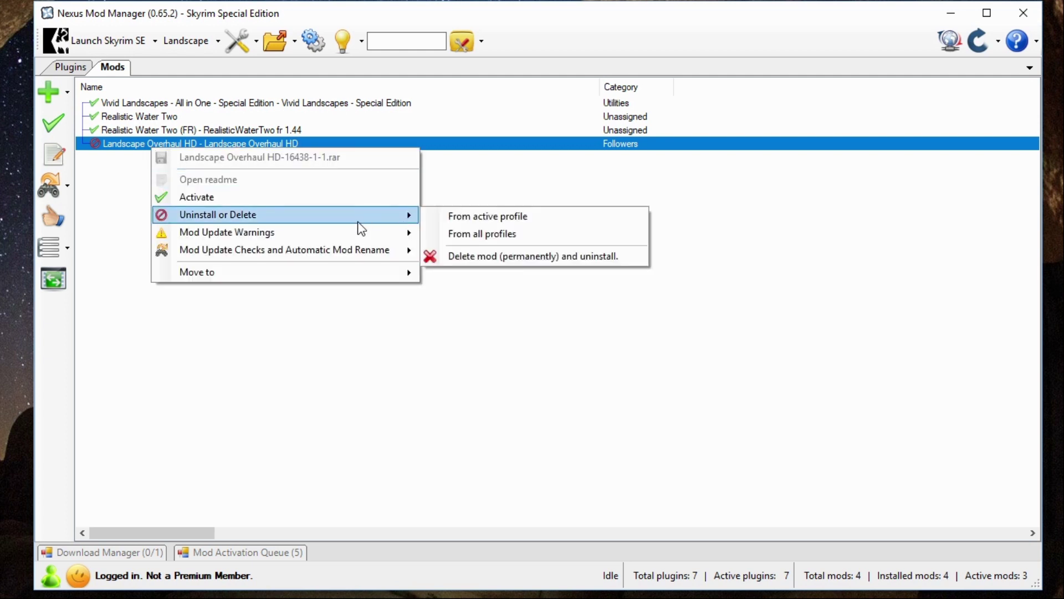
pyautogui.click(524, 225)
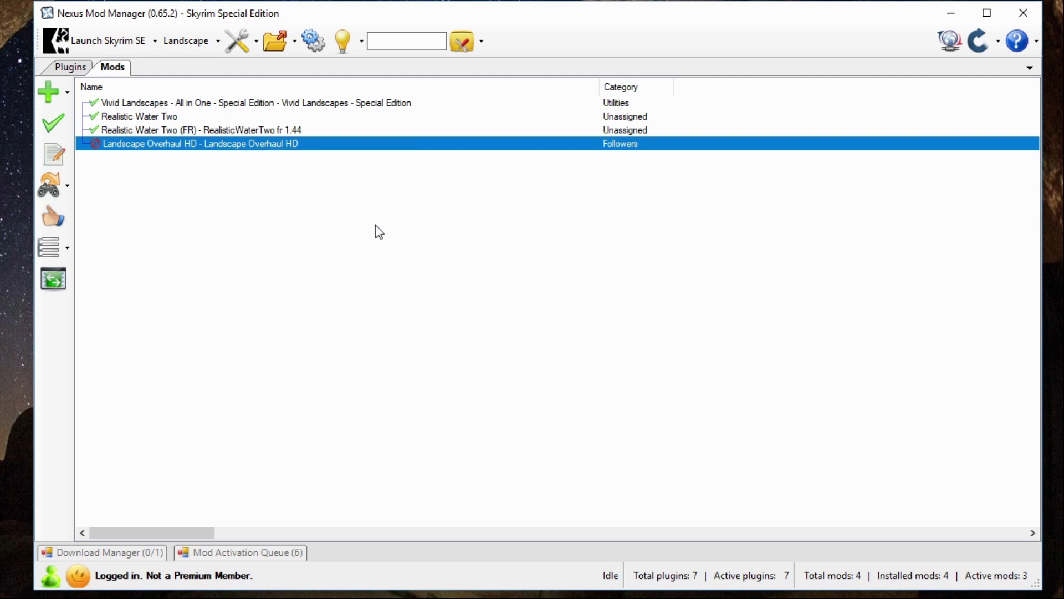